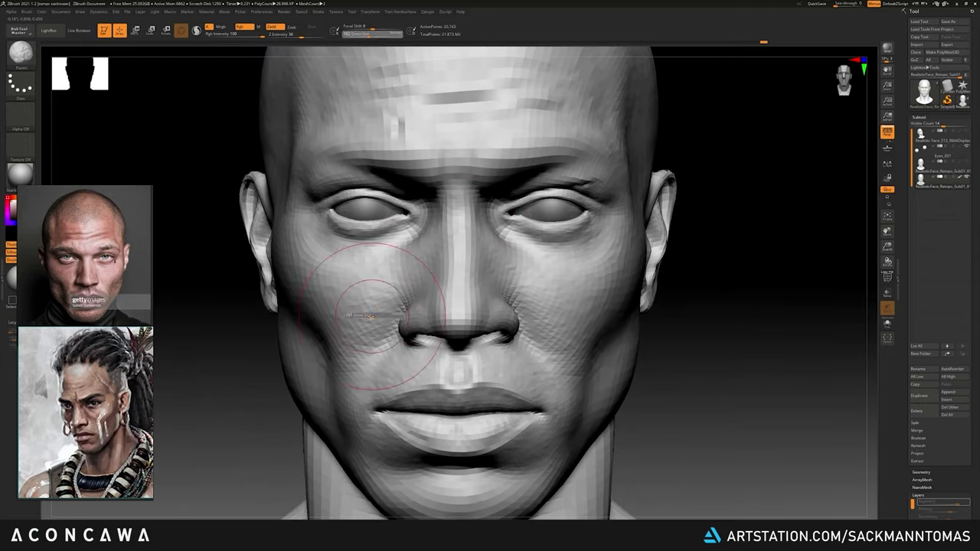
Shrink the brush Draw Size, then launch ZWrap from the Zplugin menu with the head loaded.
left_click_drag(371, 315, 365, 316)
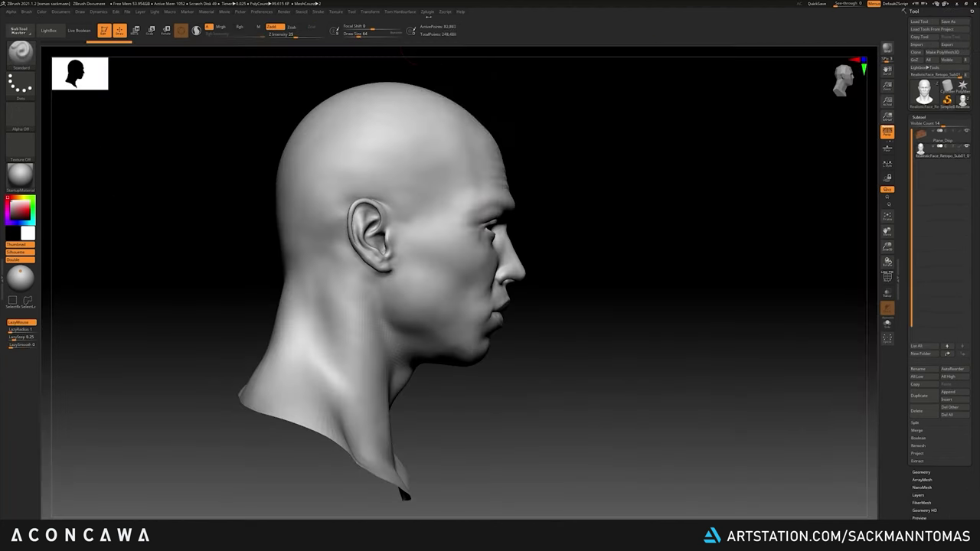
left_click(426, 11)
left_click(440, 176)
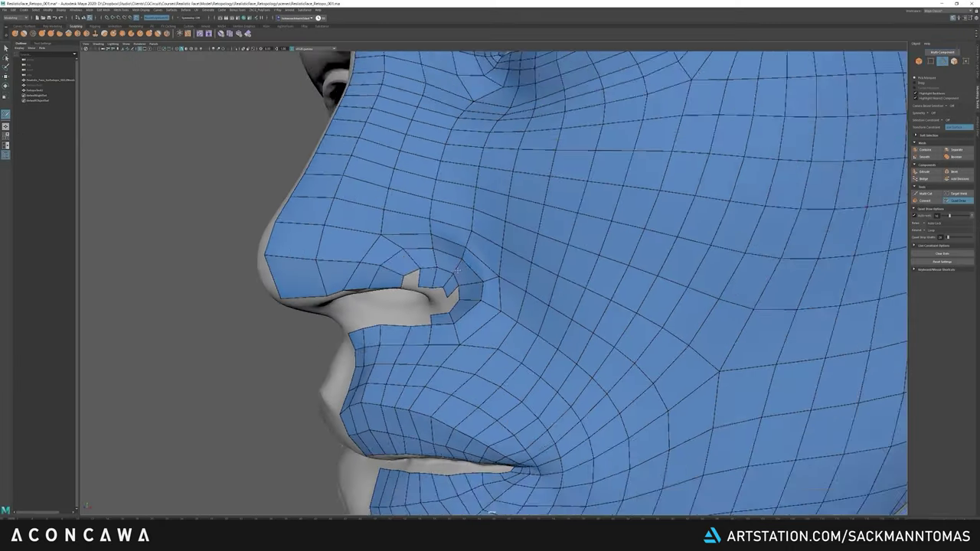
Zoom in on the quad-retopologised head in Maya's viewport.
scroll(405, 268, "up", 2)
scroll(404, 268, "up", 2)
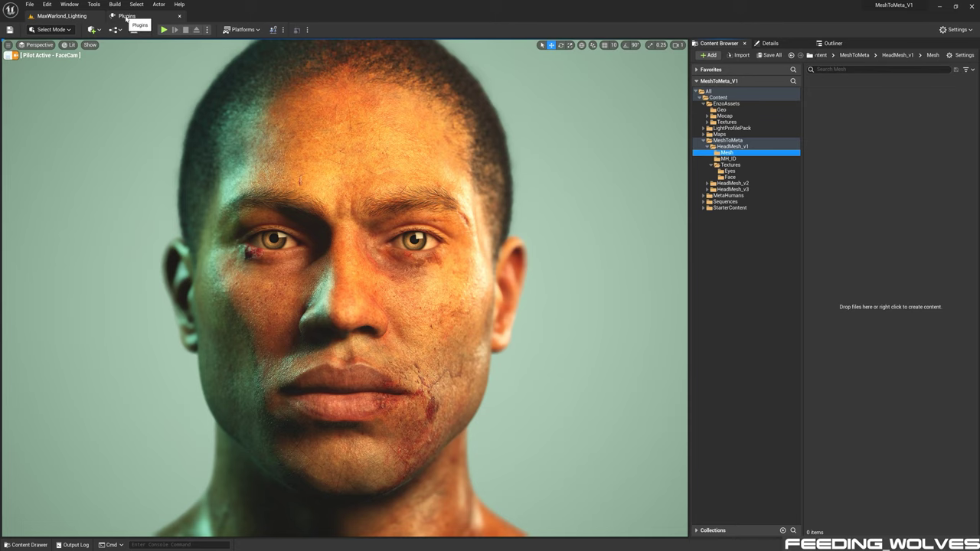
Confirm the MetaHuman plugin is installed, drag the head FBX into the Mesh folder and expand Advanced options.
left_click(126, 17)
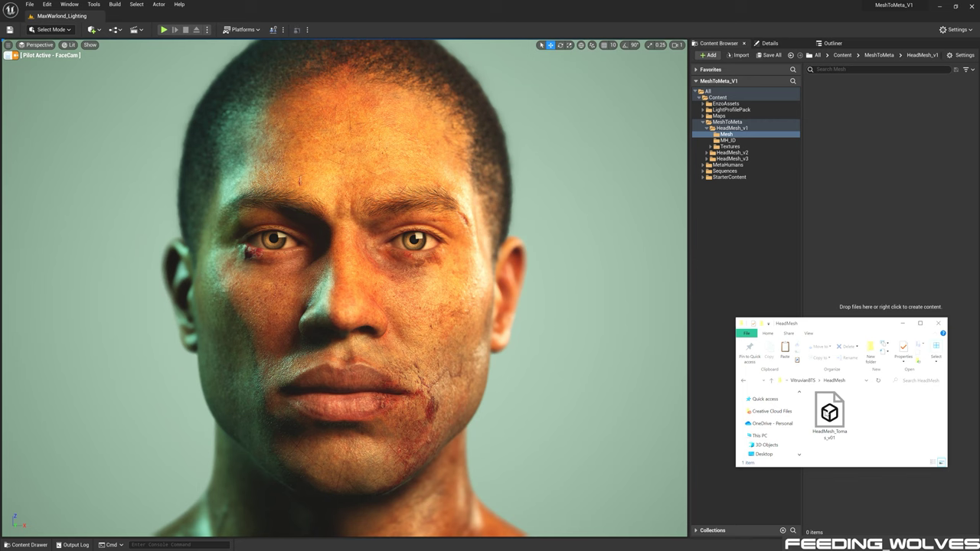
left_click_drag(829, 414, 864, 251)
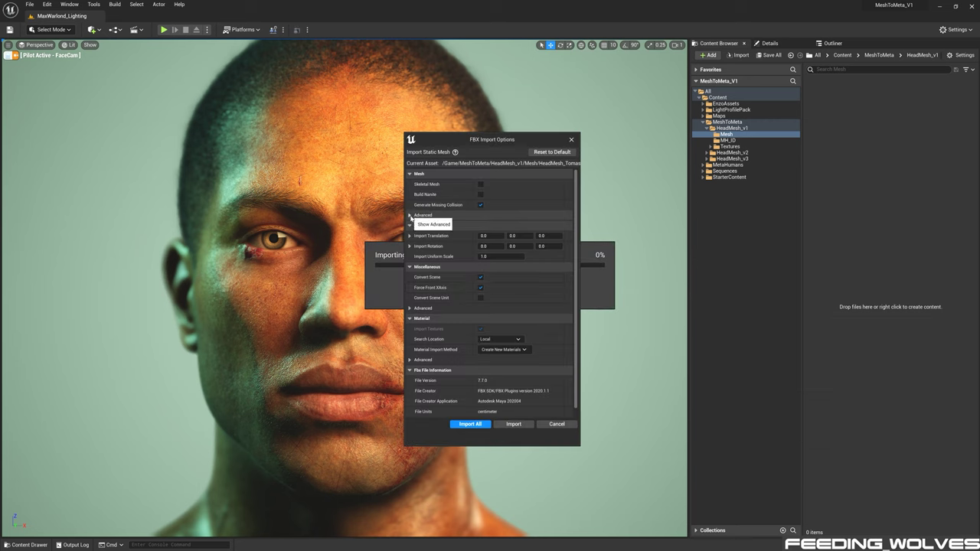
left_click(418, 215)
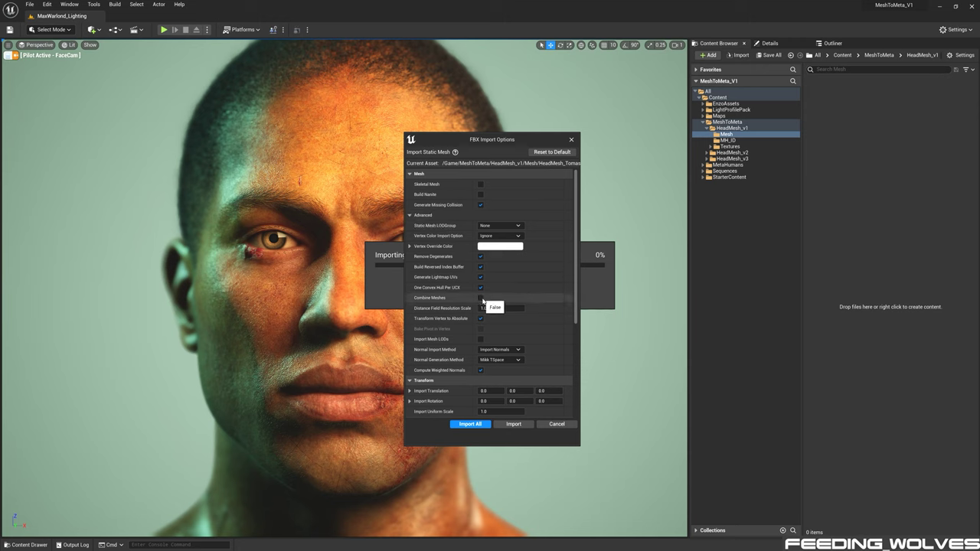
Import the head mesh, open it and toggle Isolate on Element 0 to check the eye section.
left_click(509, 423)
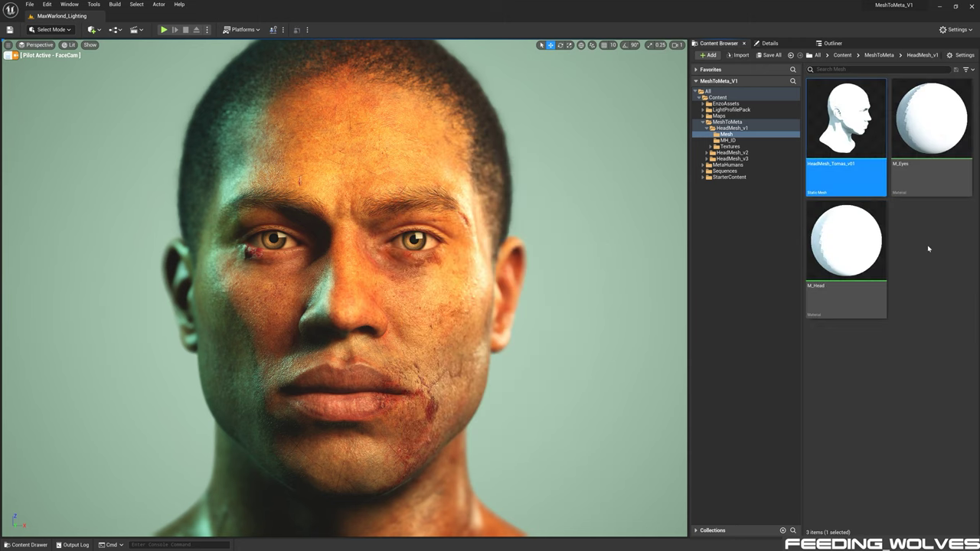
double_click(821, 104)
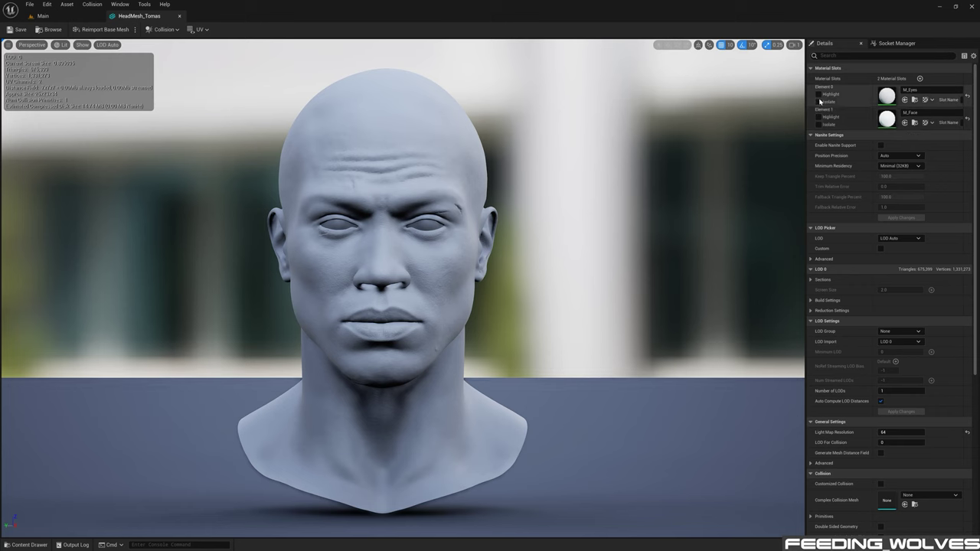
left_click(819, 101)
left_click(819, 101)
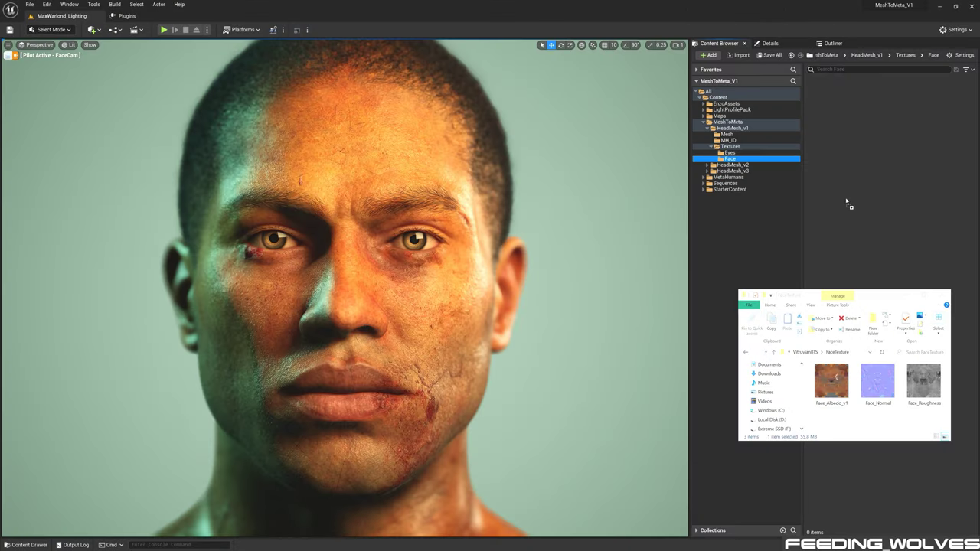
Import Face_Albedo_v1 and the eye textures, wire the albedo into M_Face Base Color, and save.
left_click_drag(846, 190, 847, 192)
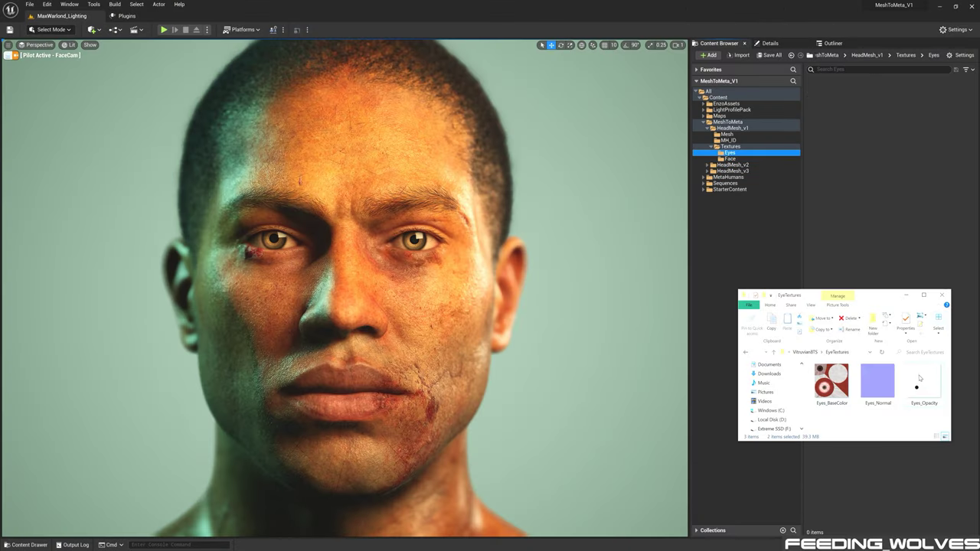
left_click_drag(922, 380, 869, 209)
left_click_drag(841, 154, 842, 157)
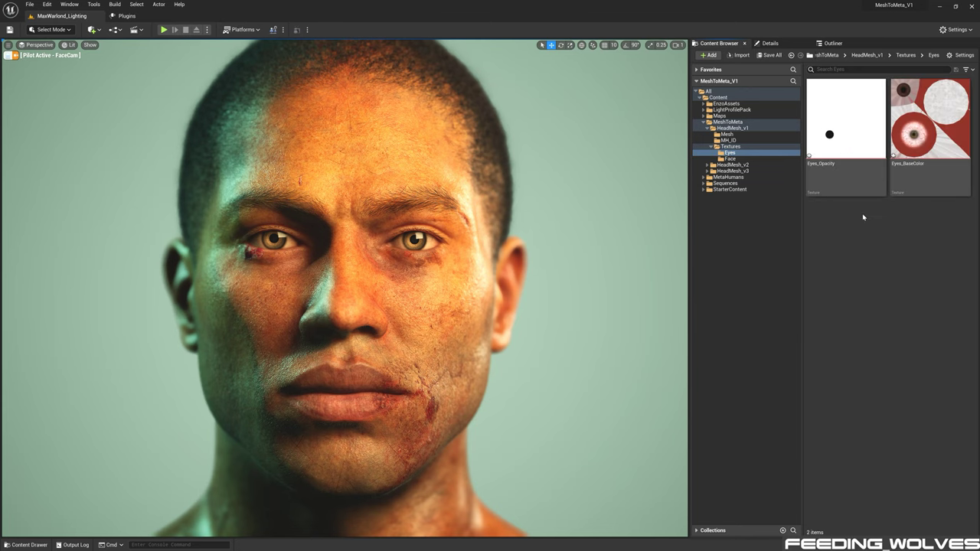
left_click_drag(807, 182, 862, 183)
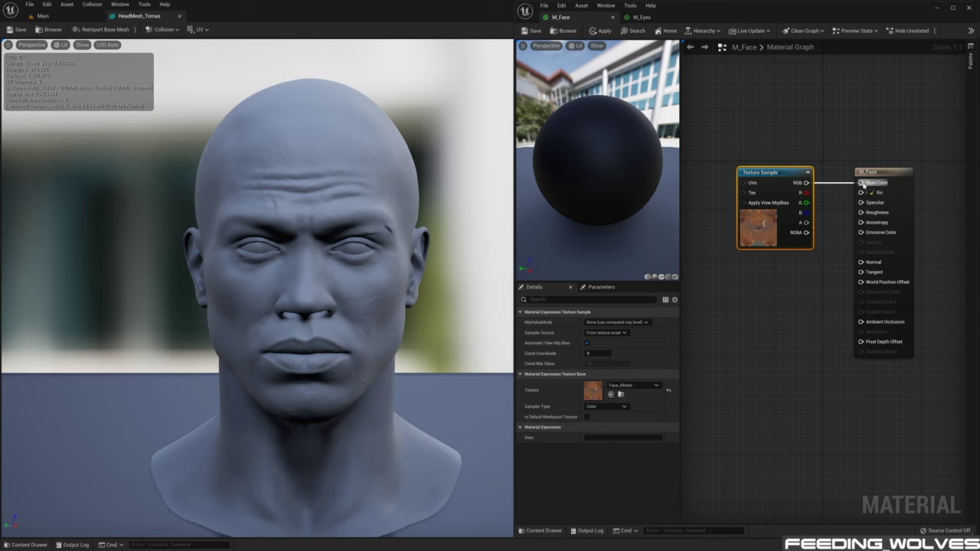
left_click(531, 33)
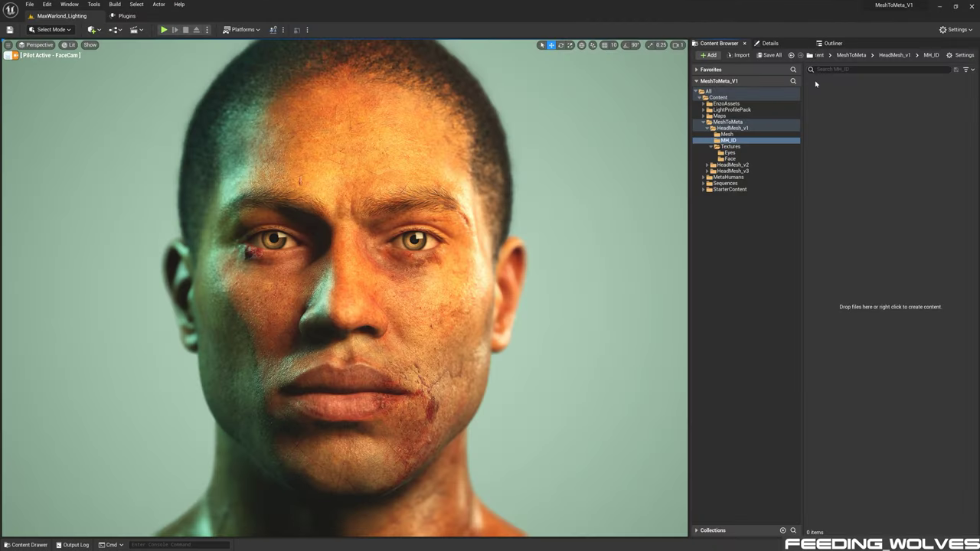
Create a MetaHuman Identity in MH_ID, pasting the base name and appending _v01 for Enzo_Vitruvian_v01.
right_click(816, 84)
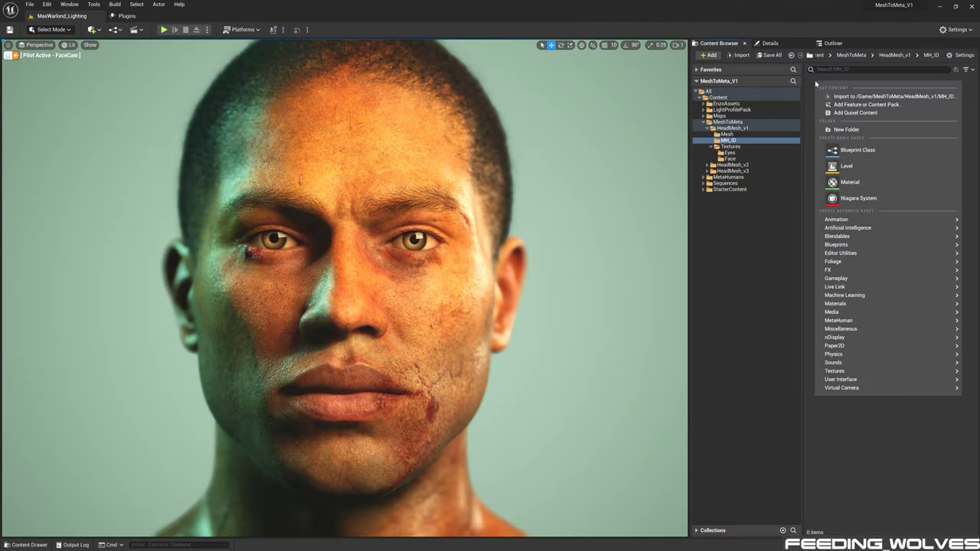
mouse_move(849, 322)
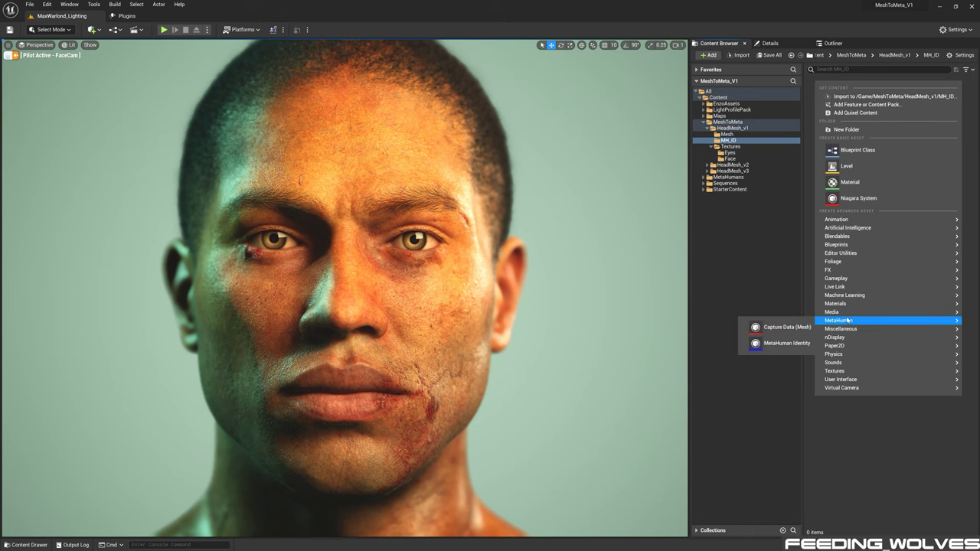
left_click(788, 344)
type("Enzo_Vitruvian")
type("_v01")
key("Return")
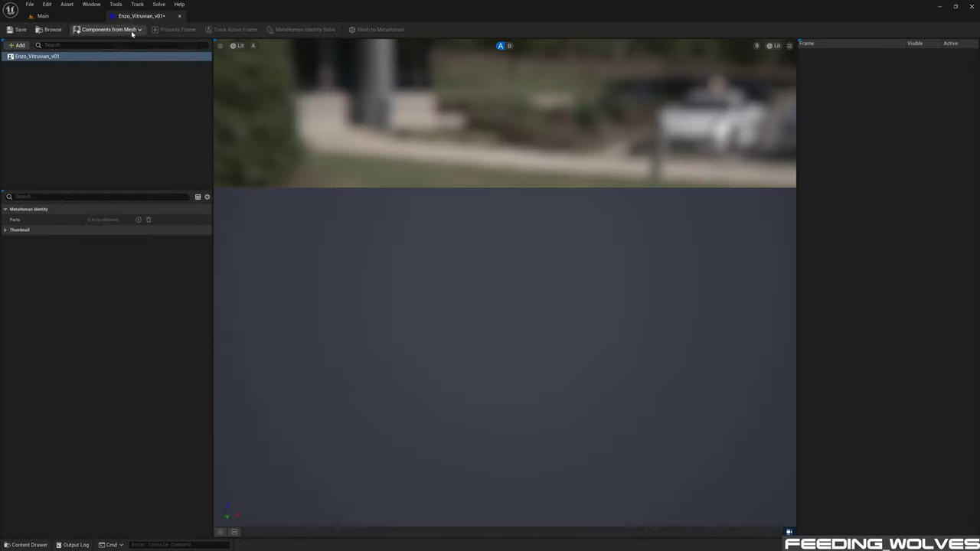
Add a Face component from the custom head mesh, check Body and Neutral Pose, and orbit to a front view.
left_click(131, 30)
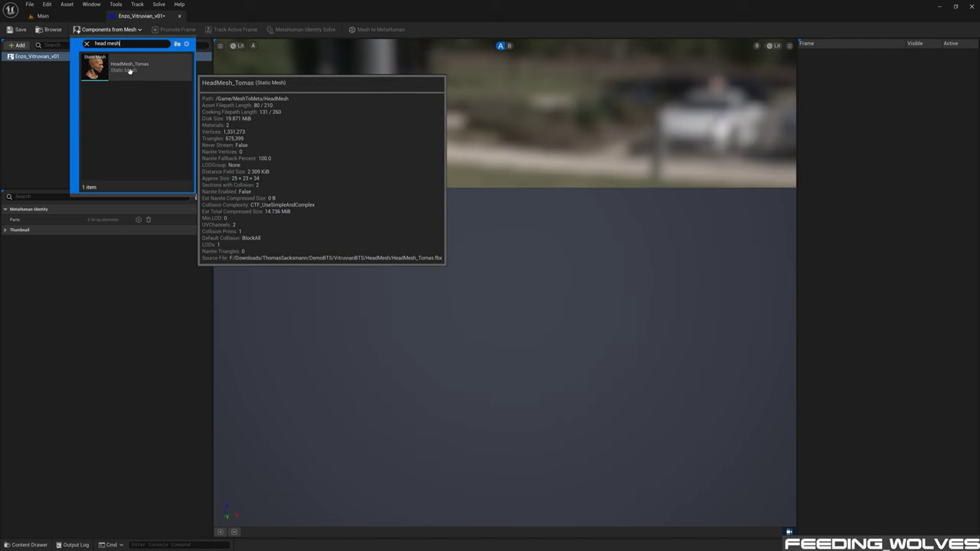
double_click(130, 69)
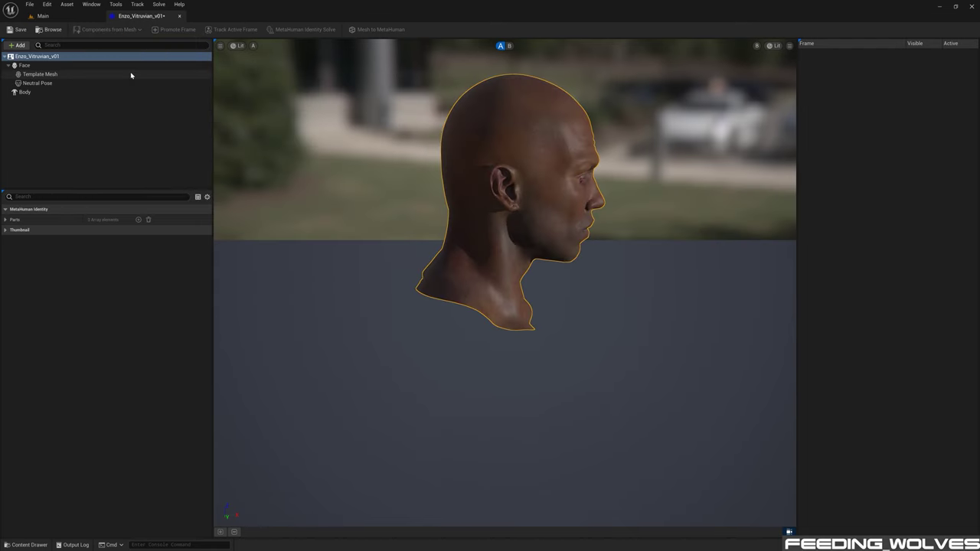
left_click(26, 93)
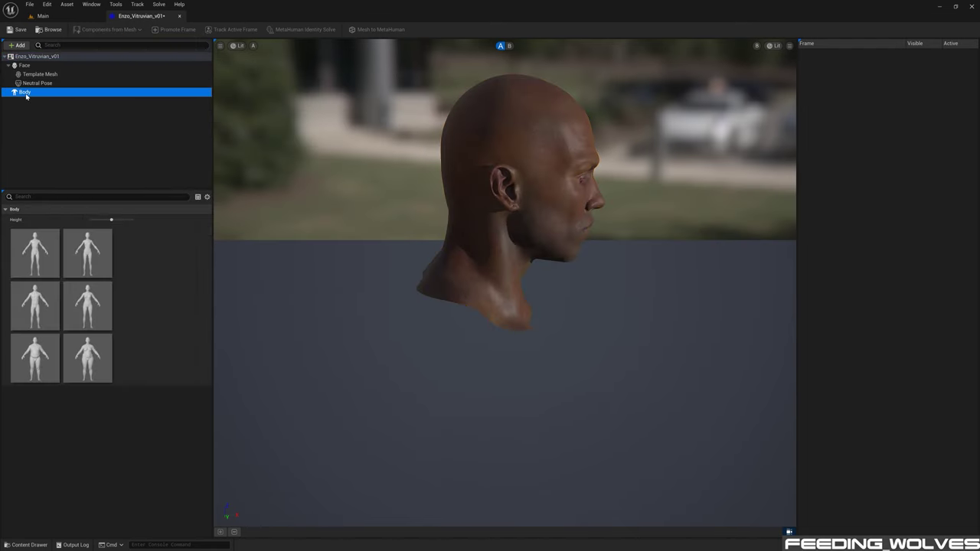
left_click(40, 303)
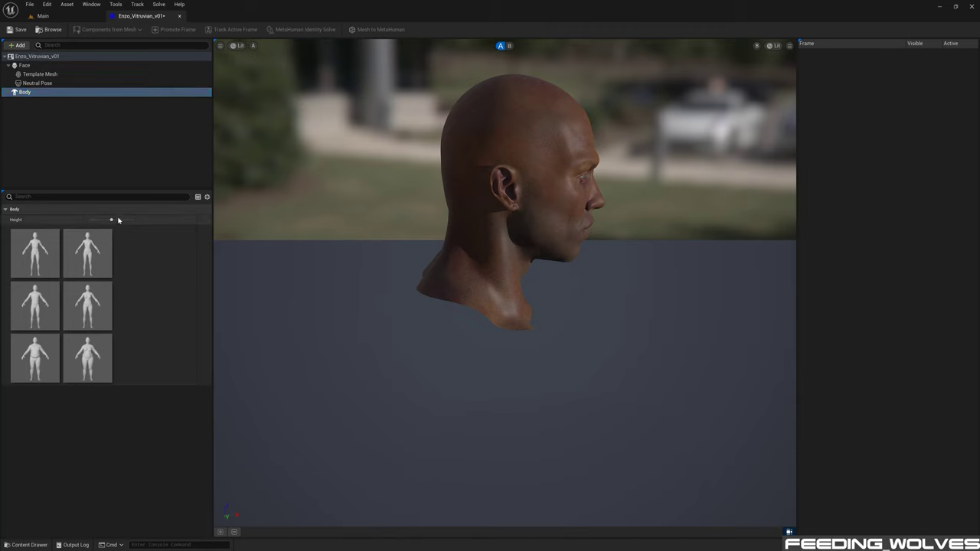
left_click(99, 83)
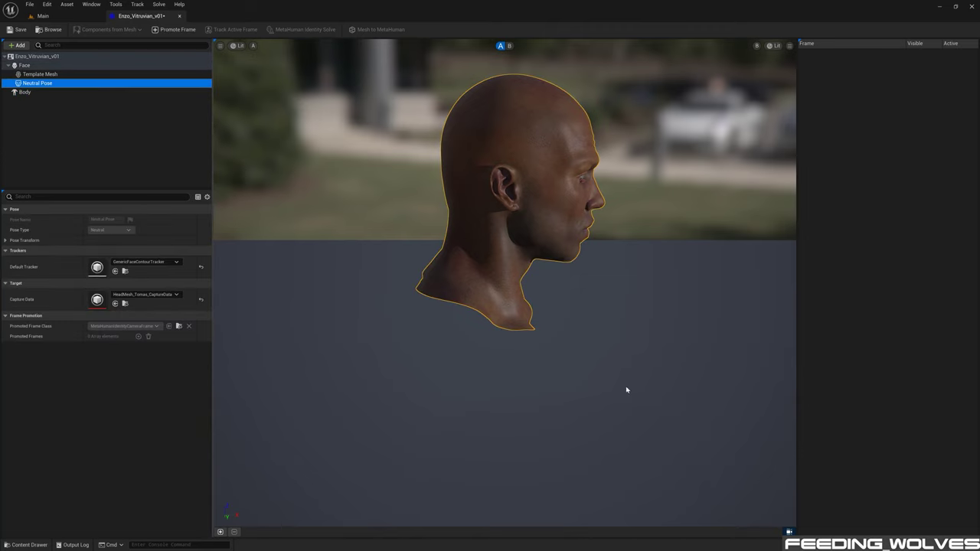
left_click_drag(626, 389, 492, 354)
Set the identity viewport's Field Of View to 15.
left_click(219, 45)
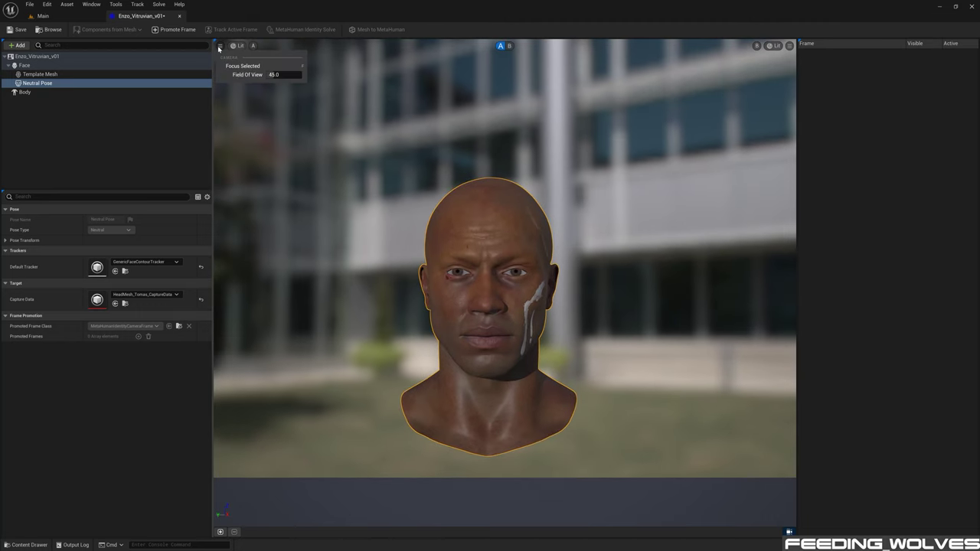
left_click(277, 74)
type("15")
key("Return")
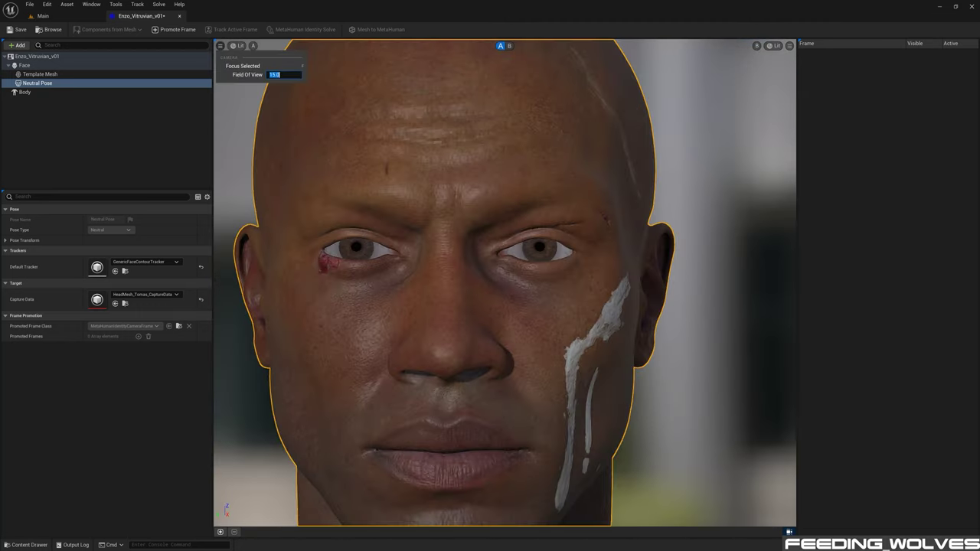
left_click(691, 361)
scroll(712, 396, "down", 3)
left_click_drag(712, 395, 712, 395)
Switch the viewport to Unlit, then to Lighting Only shading.
left_click(238, 46)
left_click(256, 79)
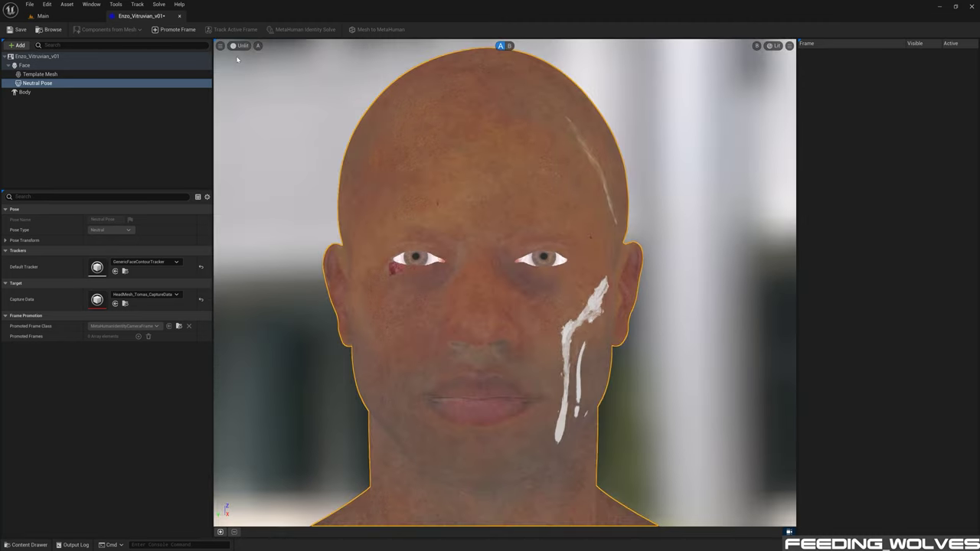
left_click(233, 46)
left_click(257, 82)
left_click(252, 46)
Return to Lit, promote the current view to a frame and track its landmarks.
left_click(253, 66)
left_click(174, 29)
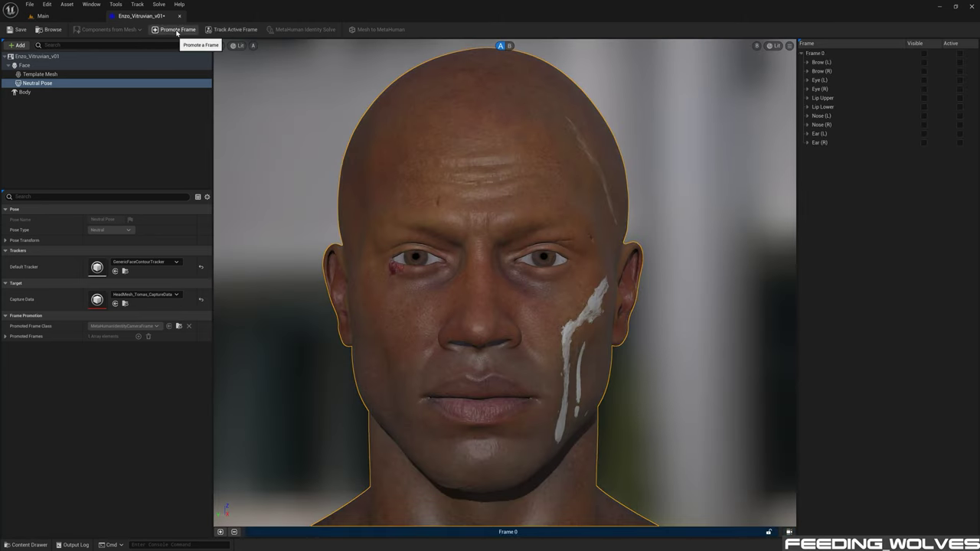
left_click(238, 29)
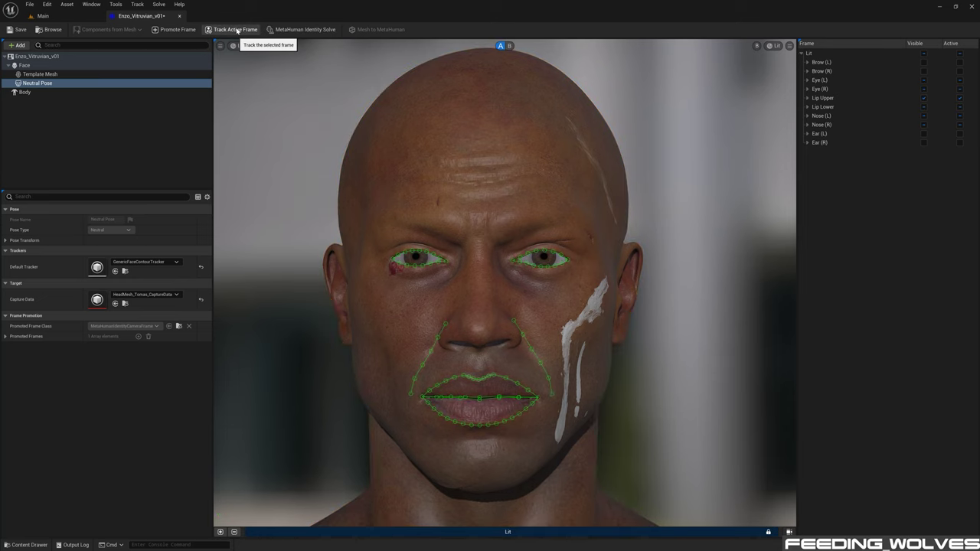
Track landmarks on an Unlit frame and a Lighting Only frame, then select the Unlit frame.
left_click(233, 45)
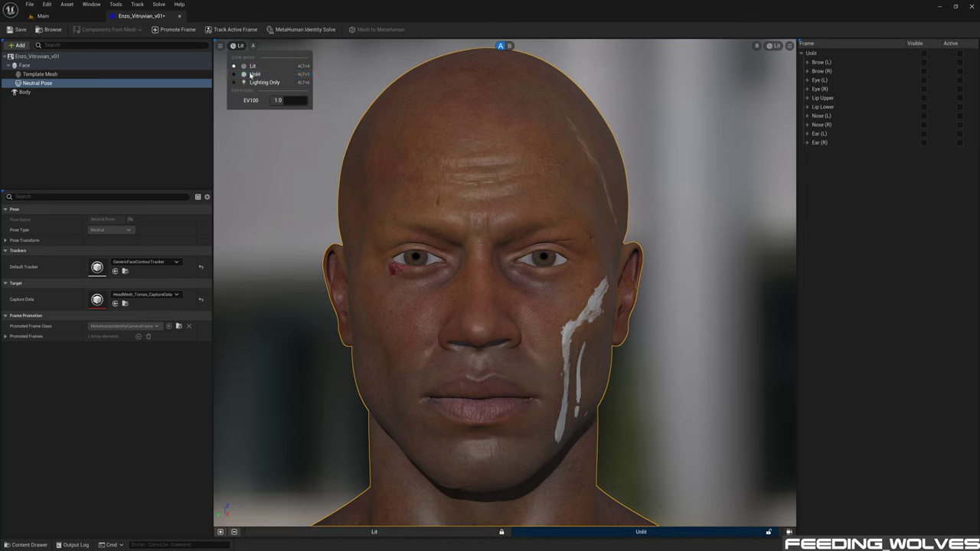
left_click(253, 75)
left_click(244, 30)
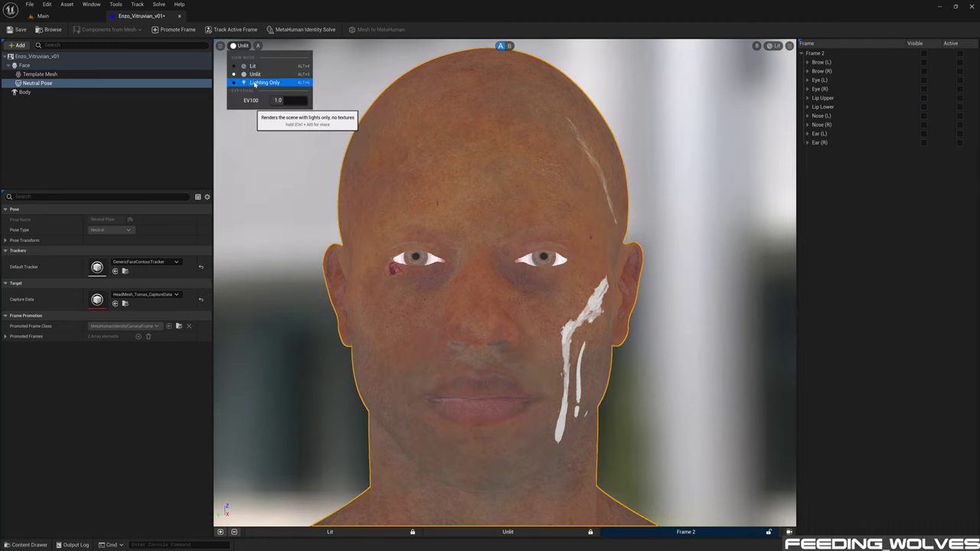
left_click(254, 84)
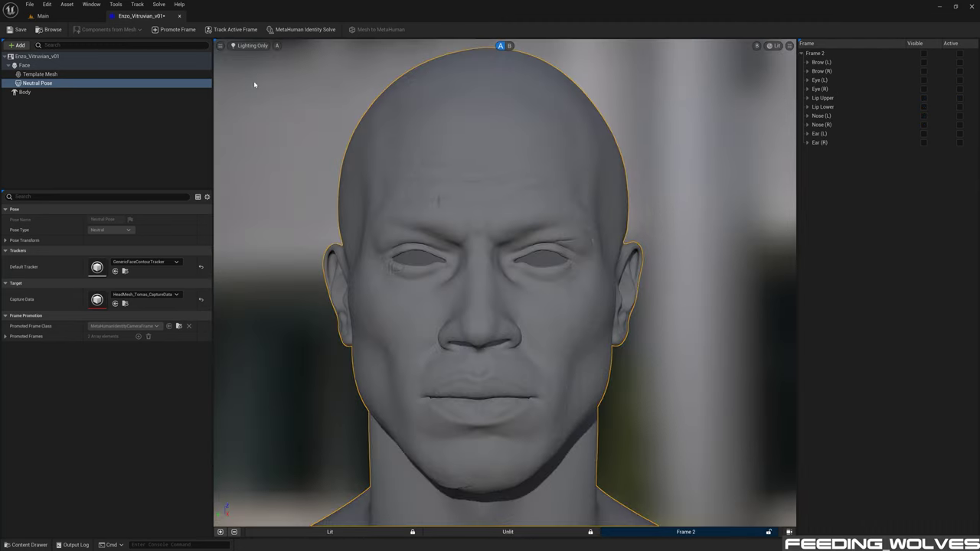
left_click(234, 31)
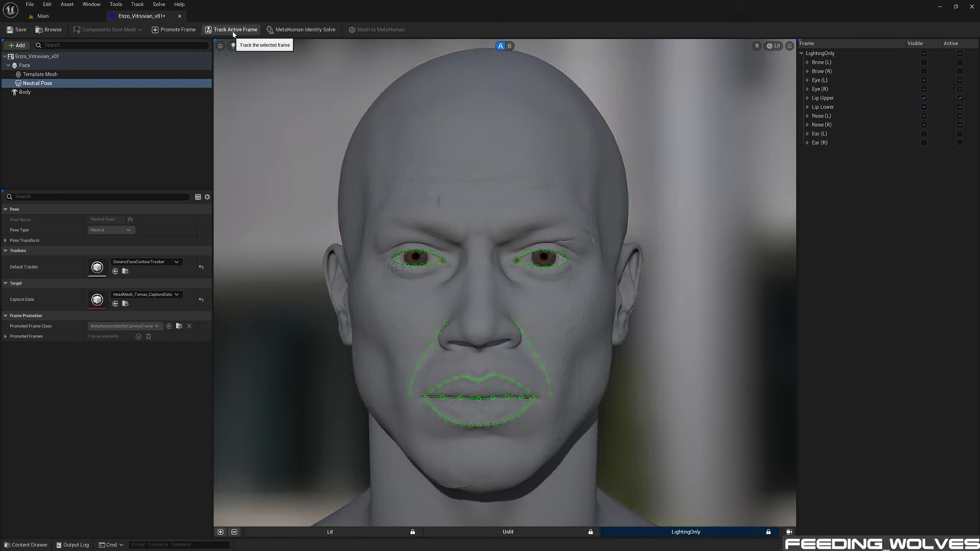
left_click(477, 532)
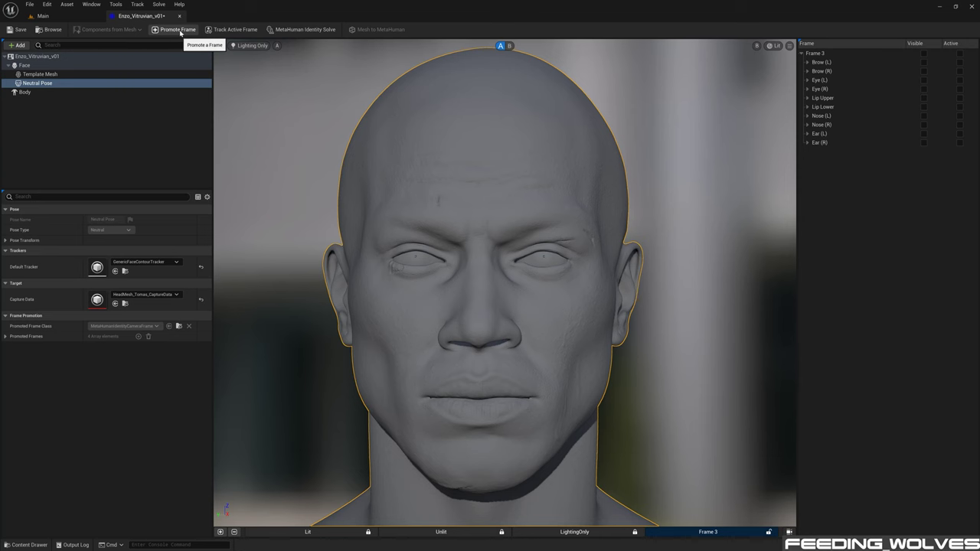
Track the NoEyeTexture frame, switch to Lit with Alt+4, and track again for MultiTrackers.
left_click(223, 29)
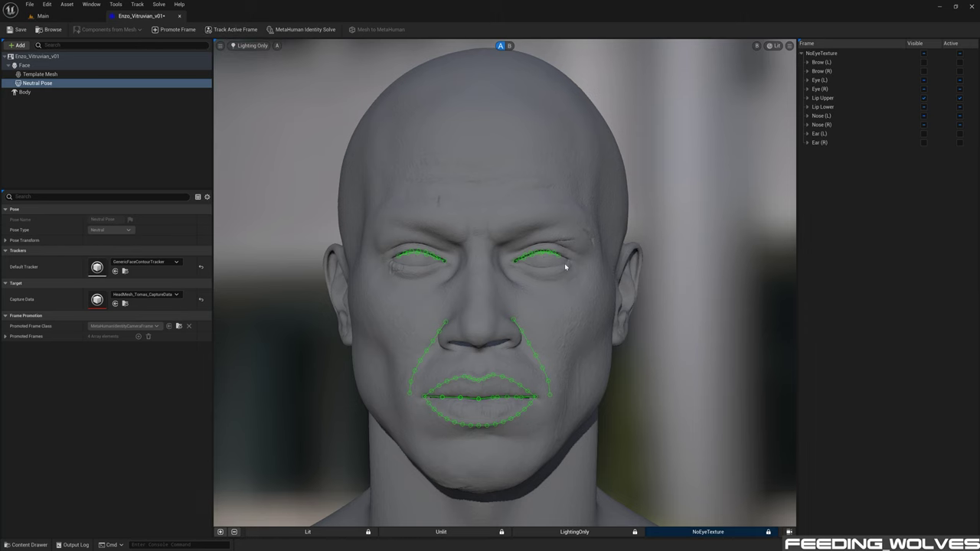
key("alt+4")
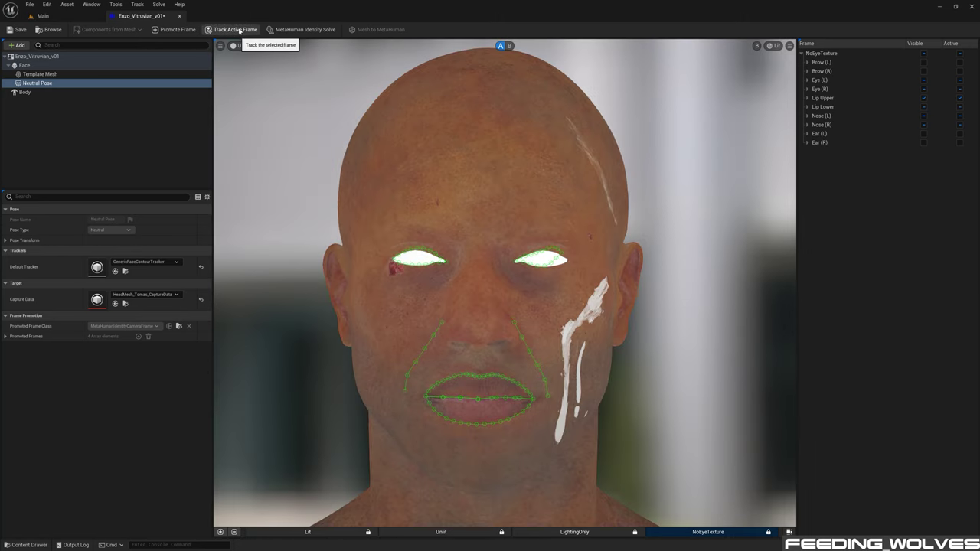
left_click(231, 30)
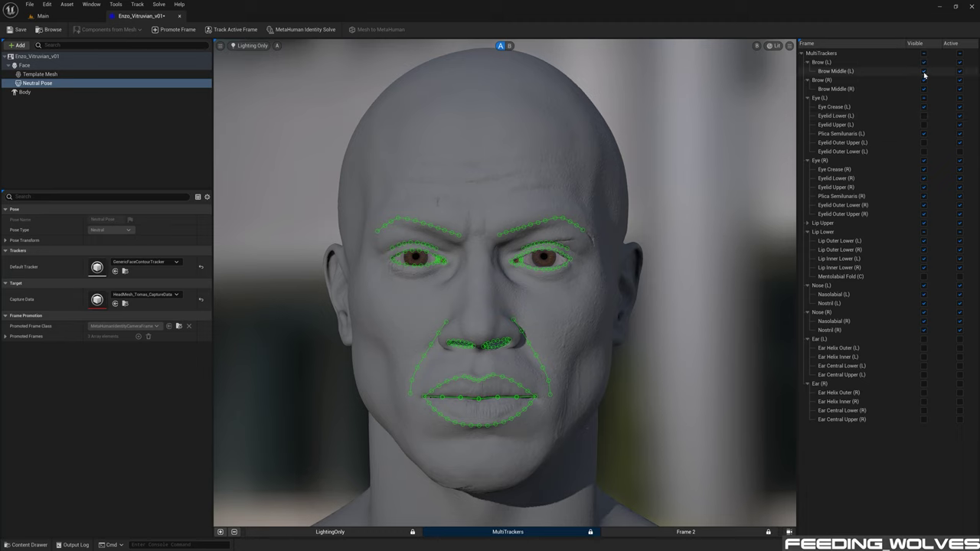
Uncheck Visible for the Eye Crease (R), brow and nostril tracker curves.
left_click(924, 169)
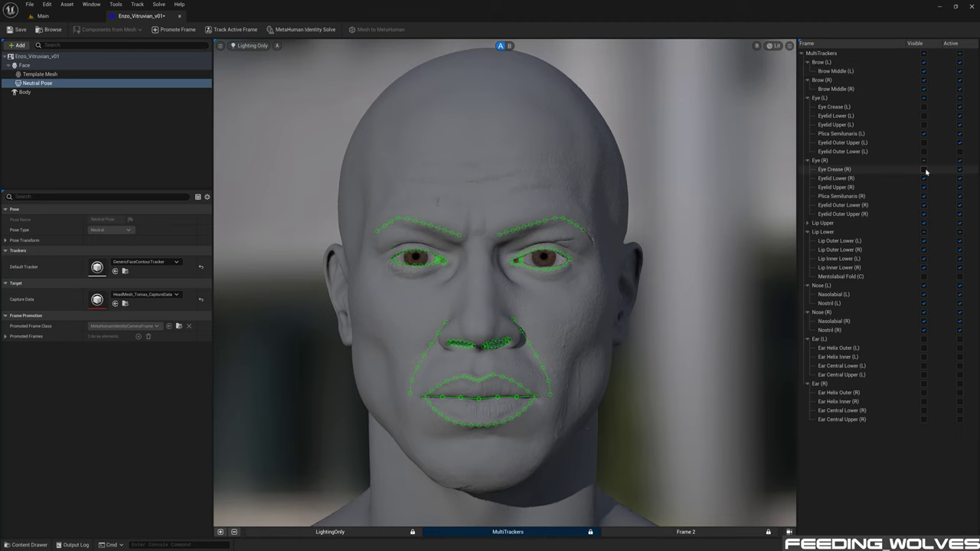
left_click(925, 108)
left_click(926, 304)
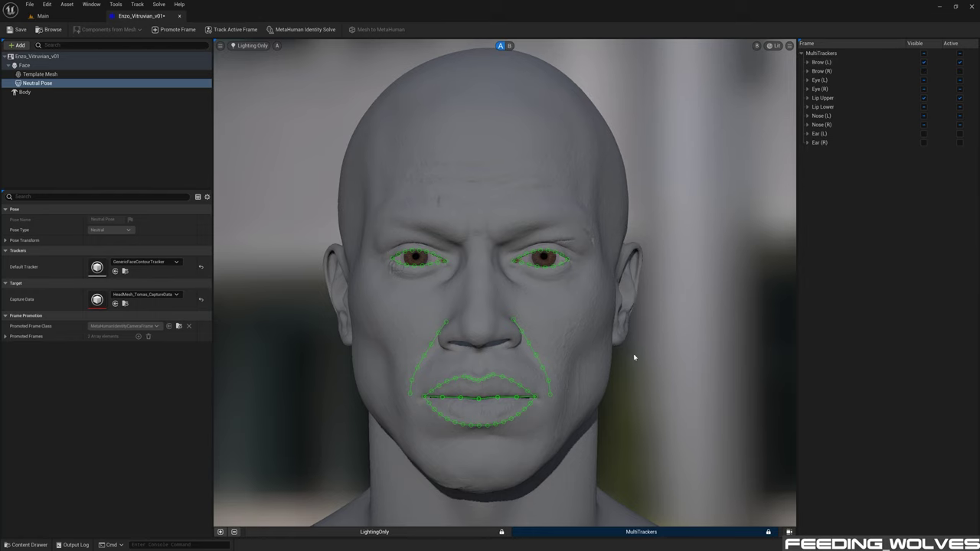
Expand Brow (L) and drag the stray Brow Middle (L) curve back onto the face, then zoom in on the lips.
scroll(620, 341, "down", 5)
left_click(809, 63)
left_click(837, 71)
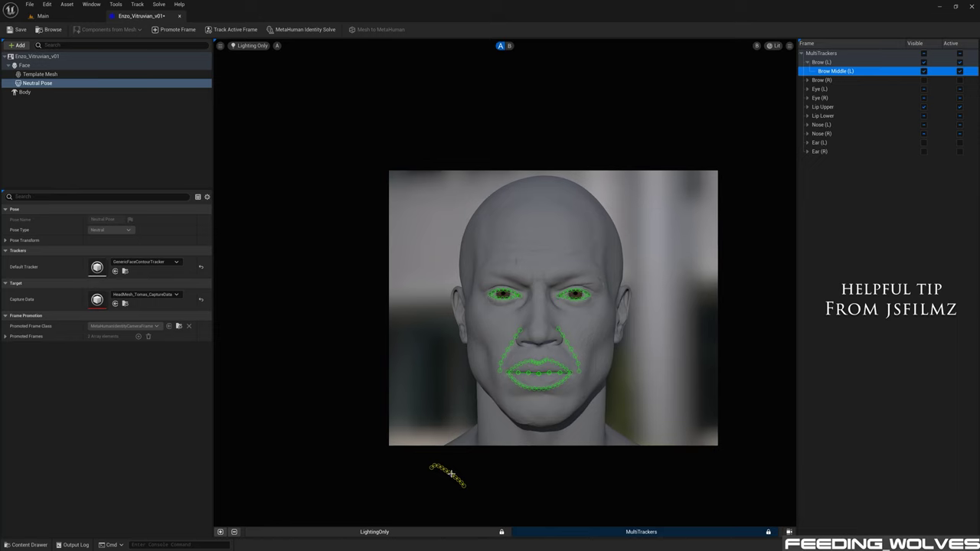
left_click_drag(448, 473, 585, 273)
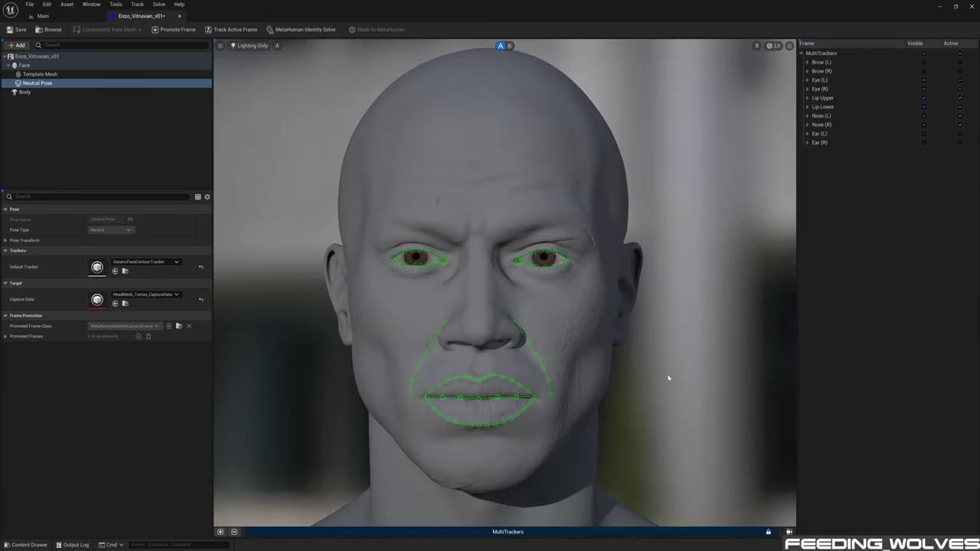
scroll(665, 367, "up", 5)
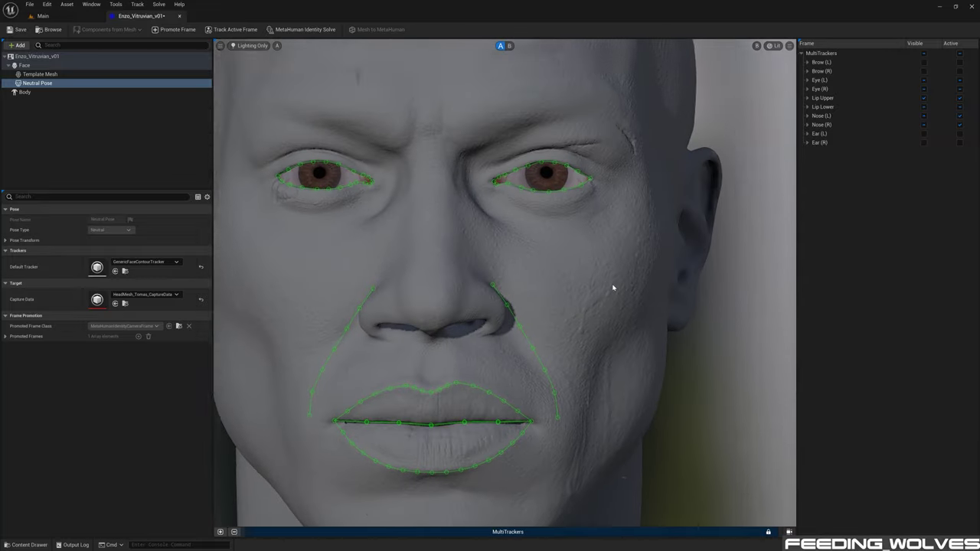
scroll(556, 390, "up", 5)
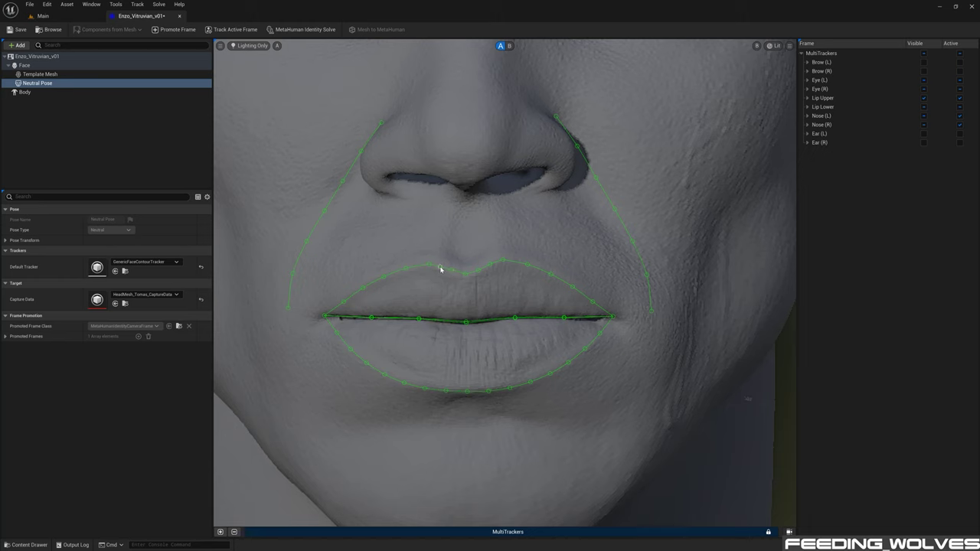
scroll(465, 315, "up", 2)
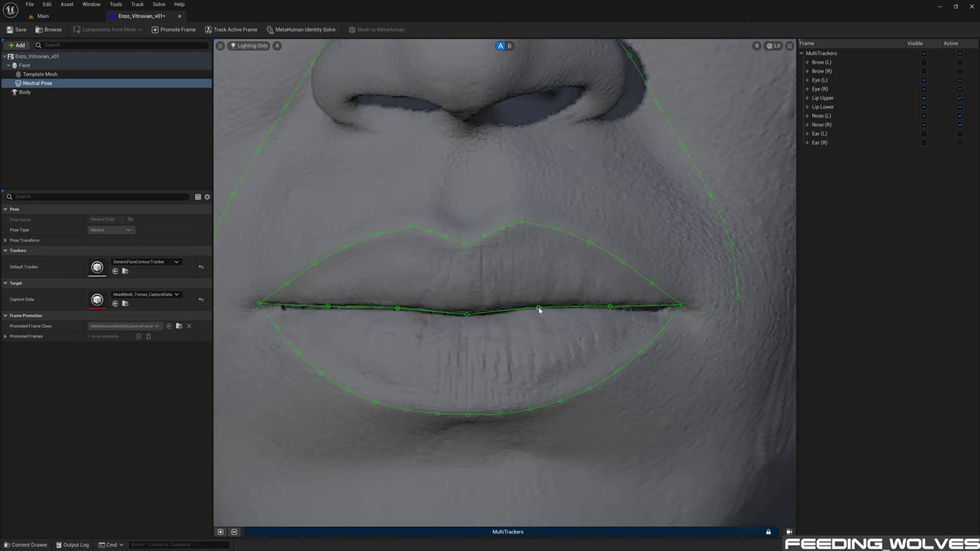
scroll(382, 230, "up", 1)
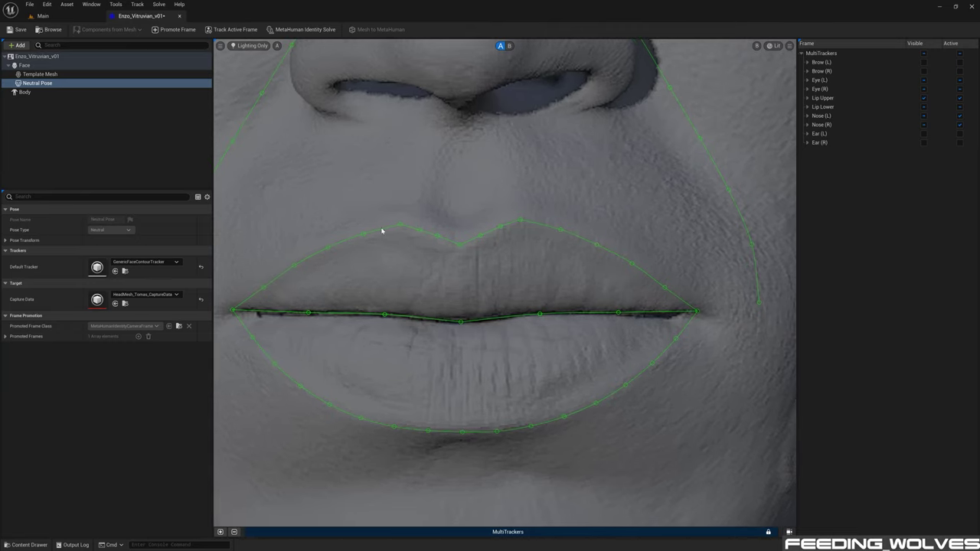
Run MetaHuman Identity Solve and compare the fitted template mesh against the textured scan.
left_click(544, 227)
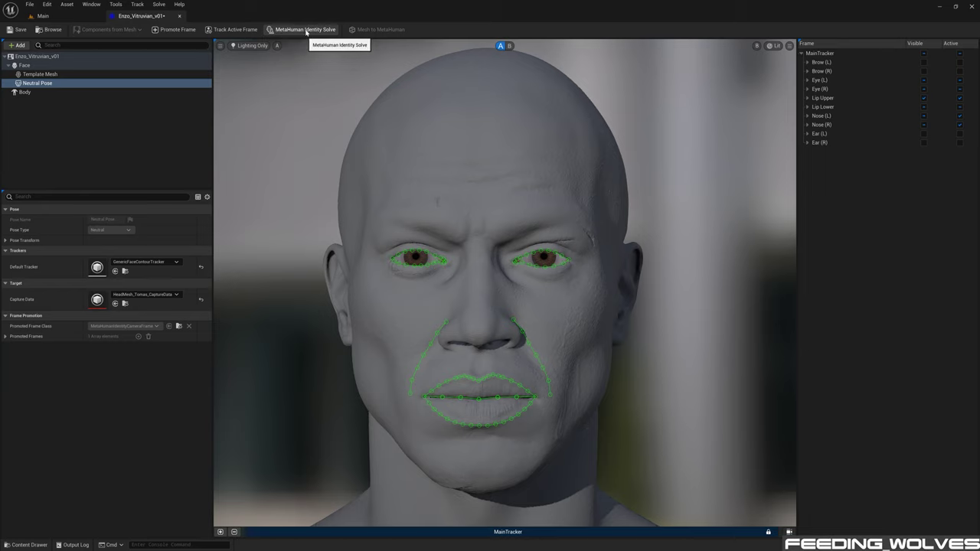
left_click(306, 29)
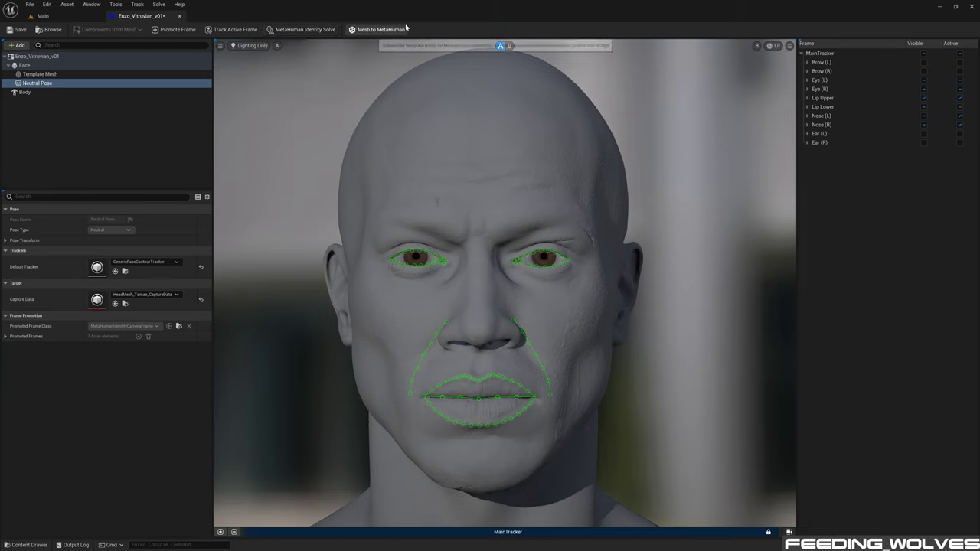
left_click(510, 47)
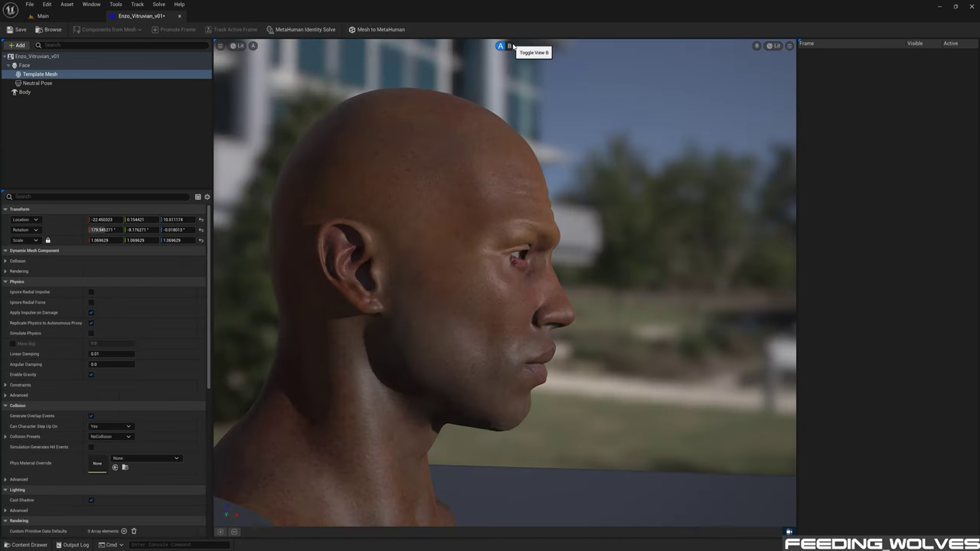
left_click(510, 47)
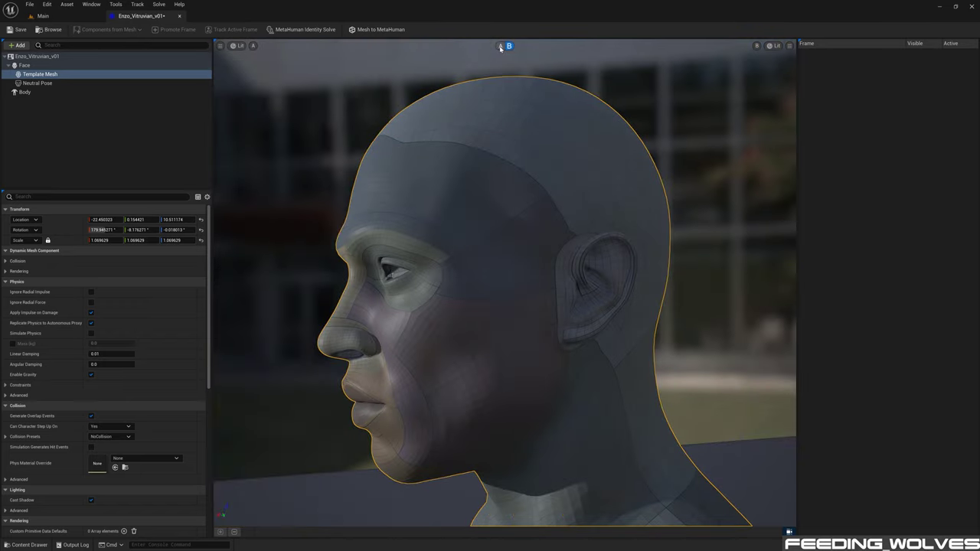
left_click(501, 47)
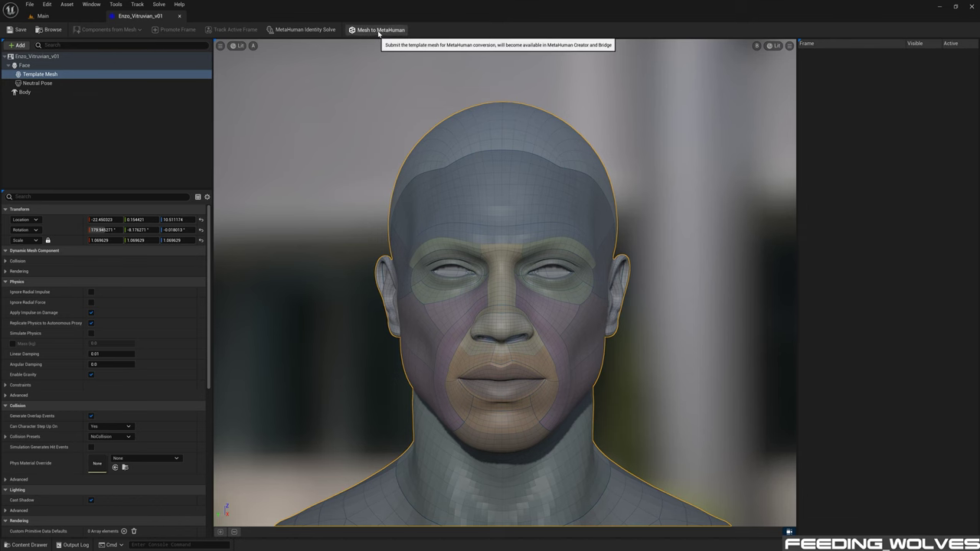
Convert the fitted mesh with Mesh to MetaHuman and acknowledge the conversion message.
left_click(377, 32)
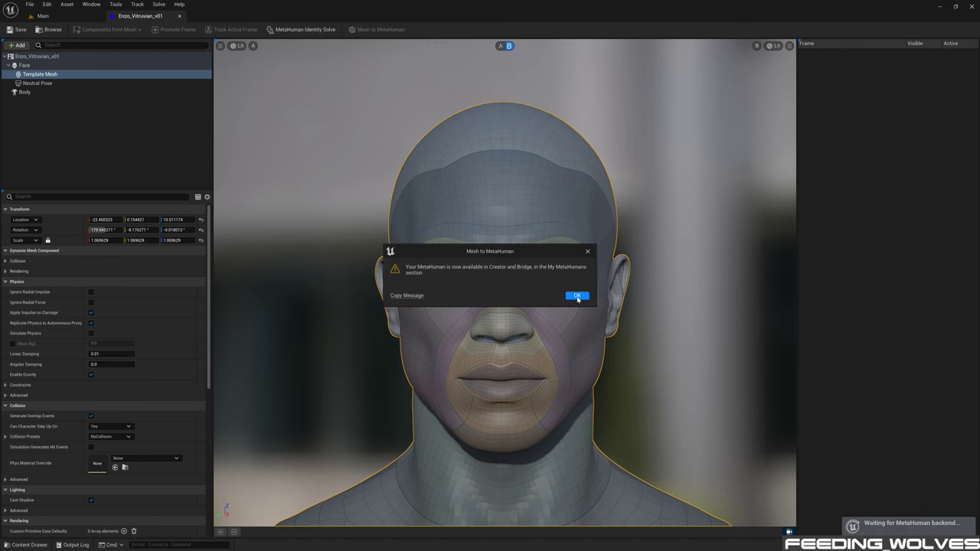
left_click(577, 297)
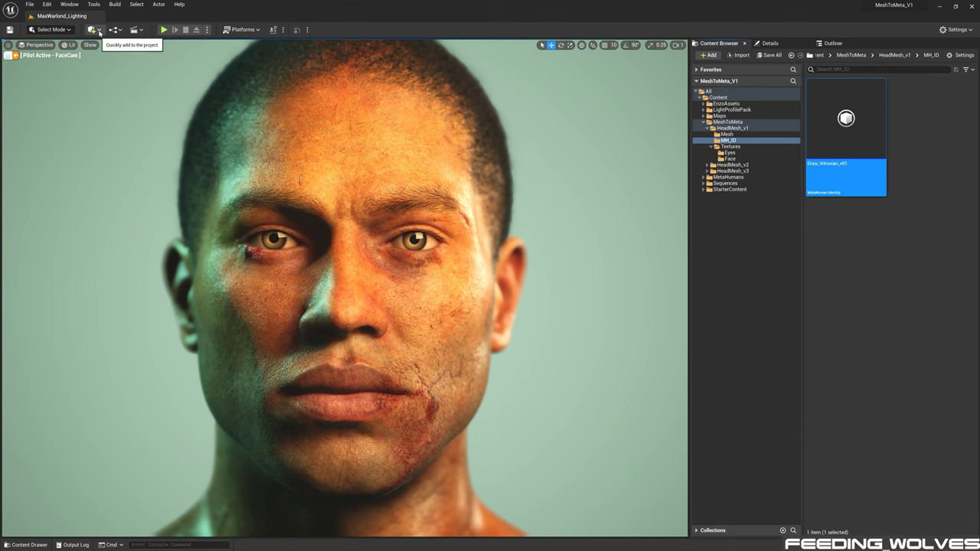
left_click(98, 31)
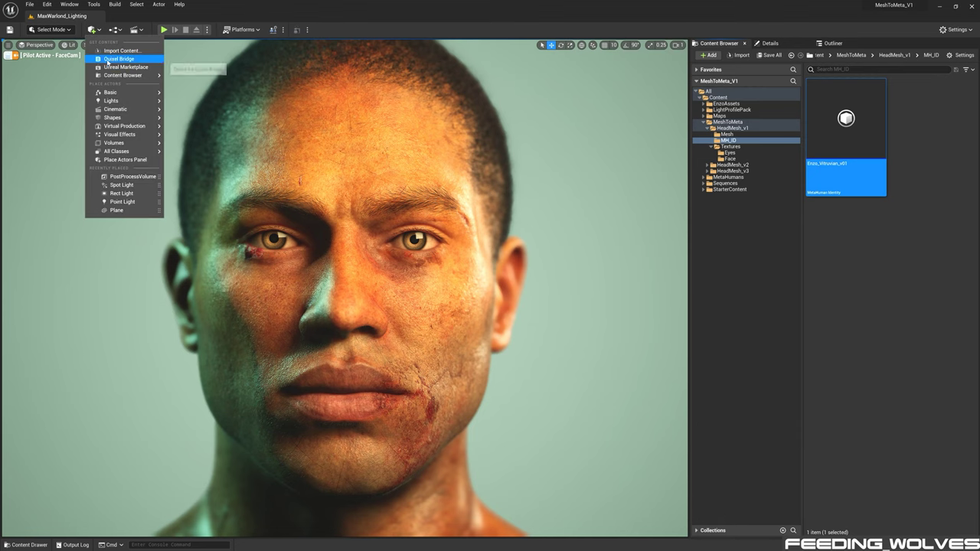
Open the ENZO_VITRUVIAN_V01 MetaHuman's details in Quixel Bridge's My MetaHumans.
left_click(119, 60)
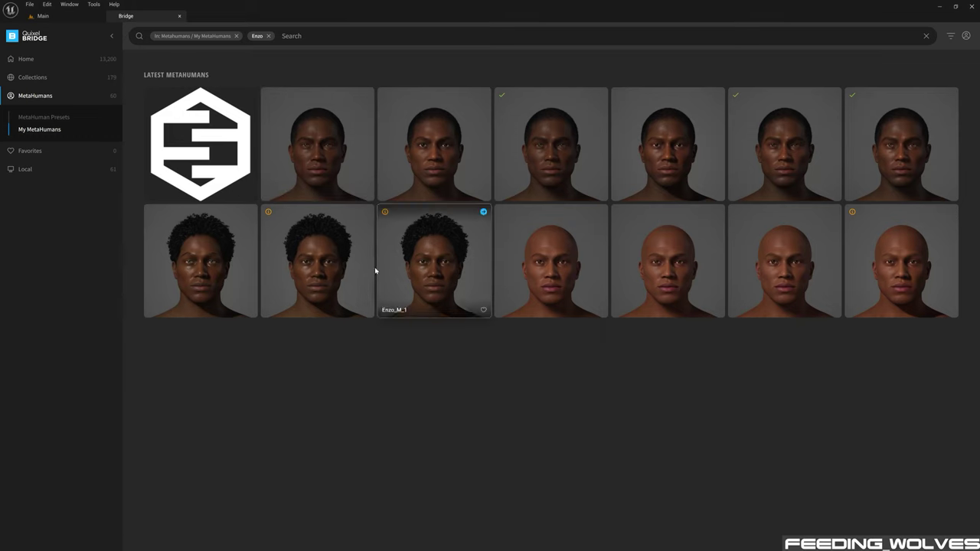
left_click(207, 136)
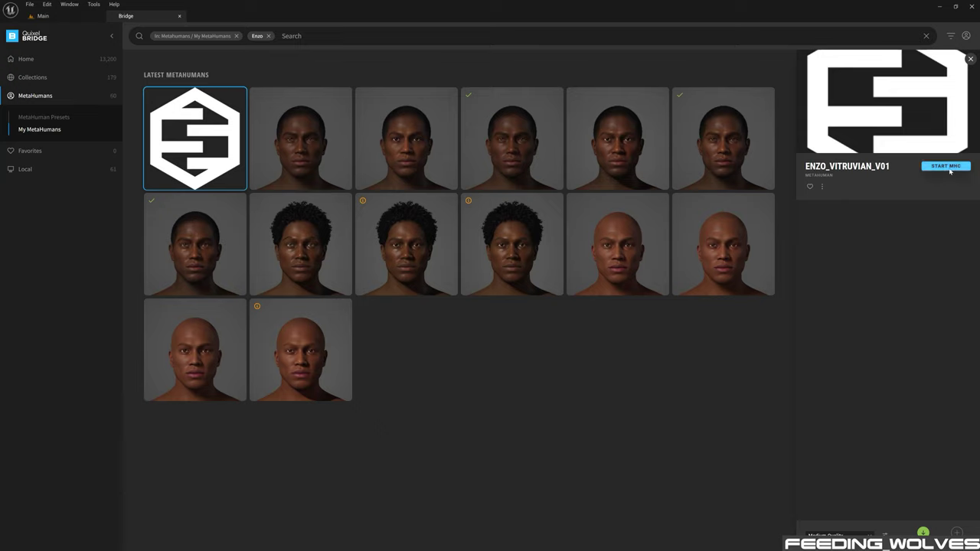
Launch the latest MetaHuman Creator version for ENZO_VITRUVIAN_V01.
left_click(947, 167)
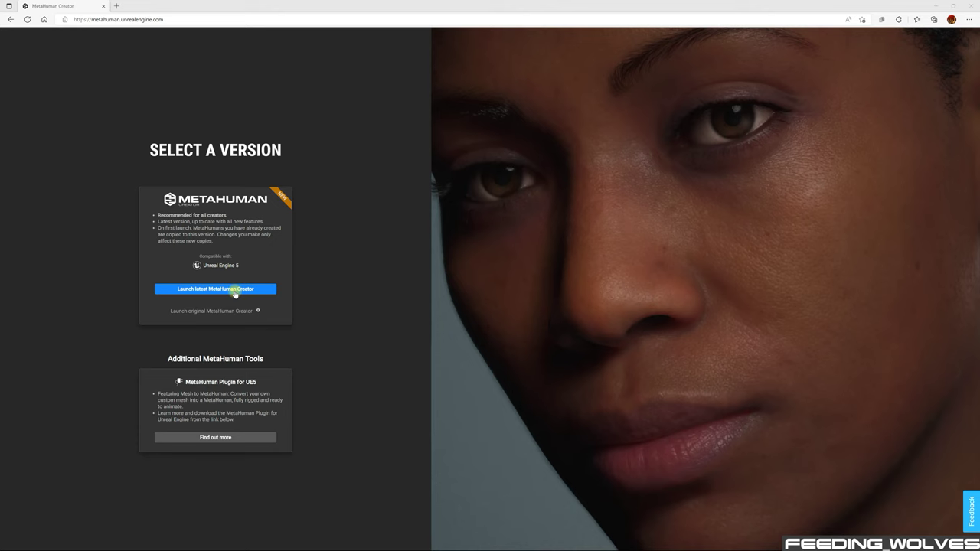
left_click(235, 292)
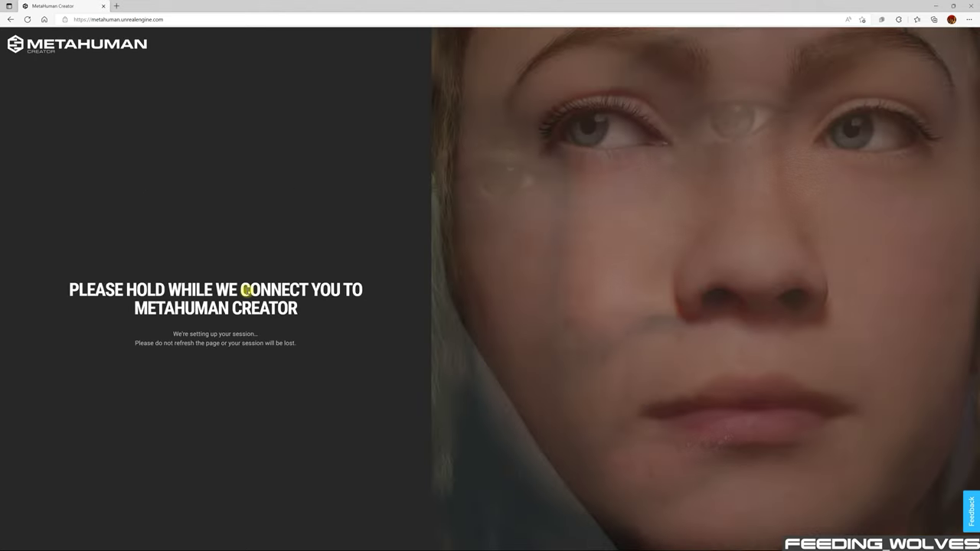